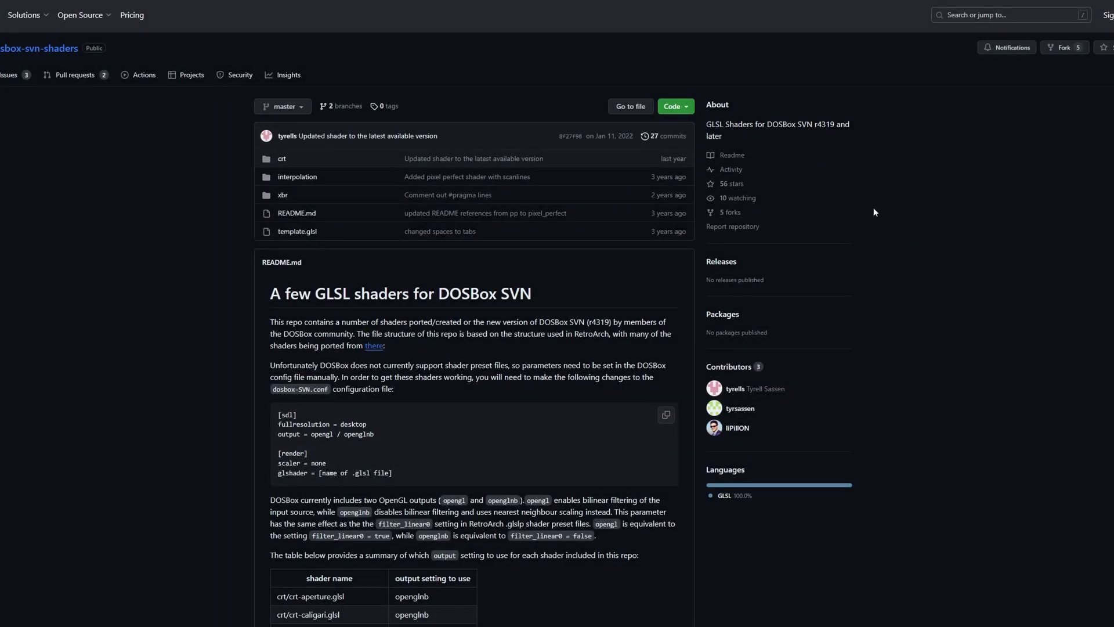
Step: Examine the README's table of shaders and their required output settings, including crt/crt-aperture.glsl and crt/crt-caligari.glsl
scroll(873, 210, down, 2)
drag(370, 195, 510, 196)
click(507, 197)
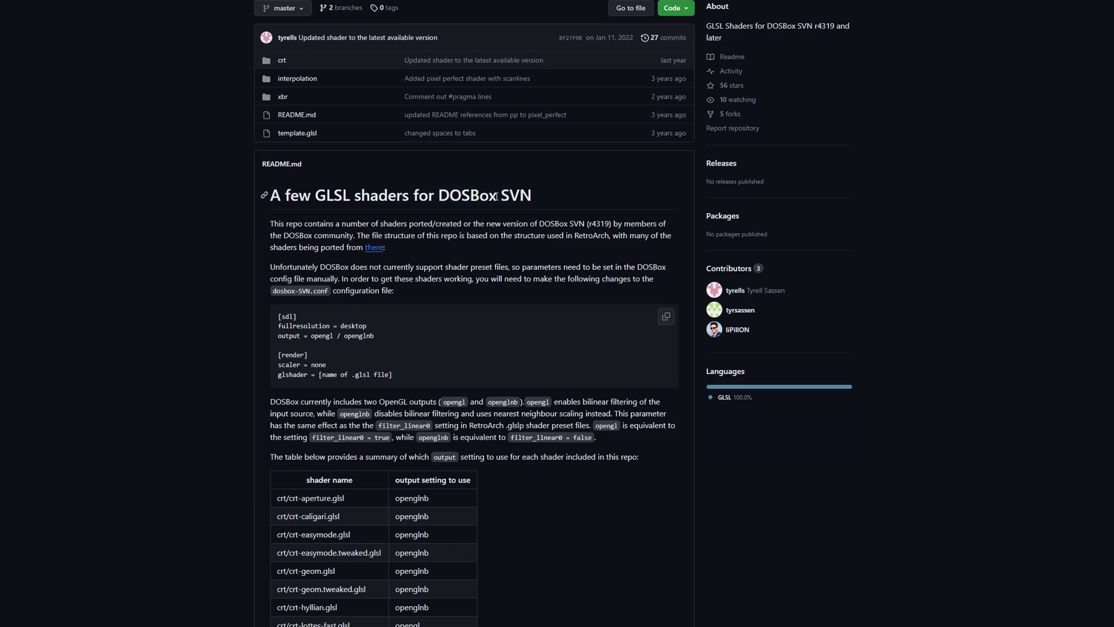
scroll(498, 199, down, 4)
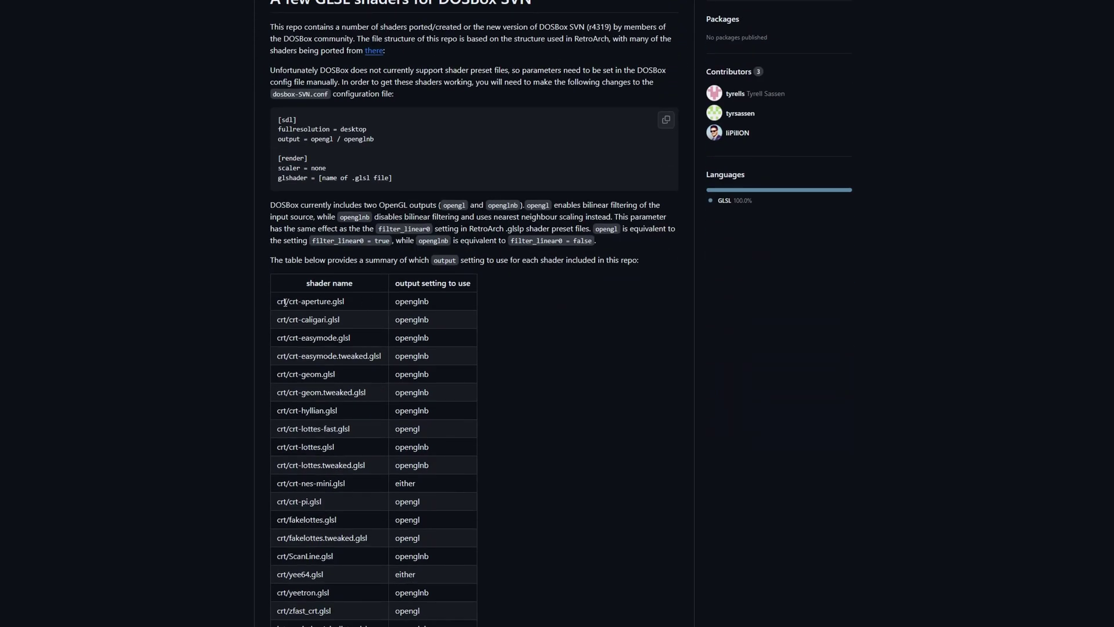
drag(284, 302, 419, 301)
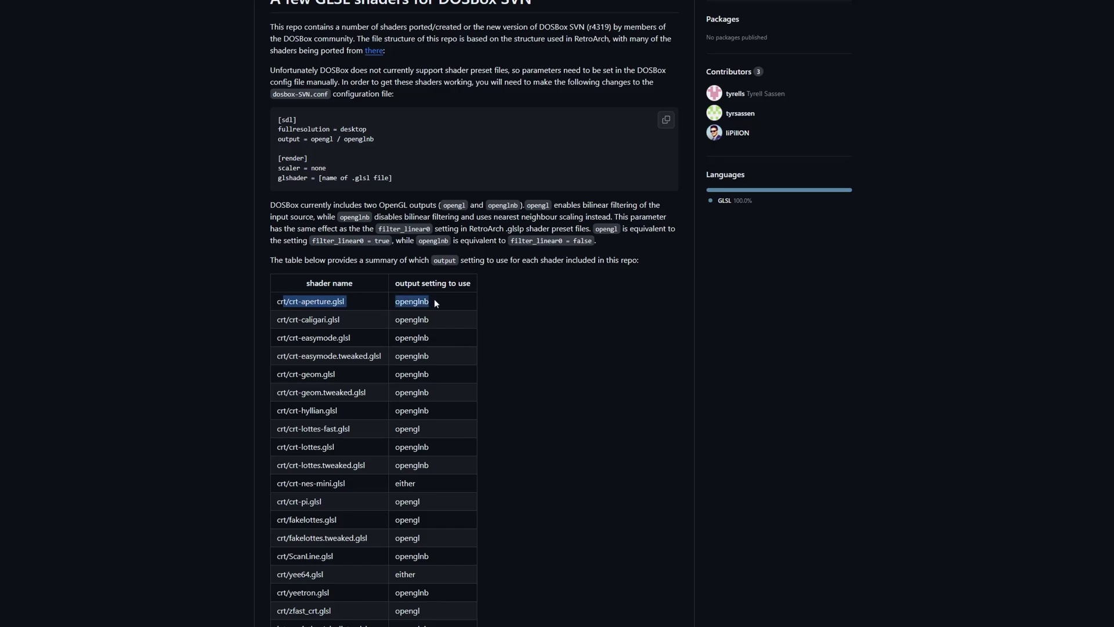
drag(289, 302, 425, 309)
scroll(435, 320, down, 1)
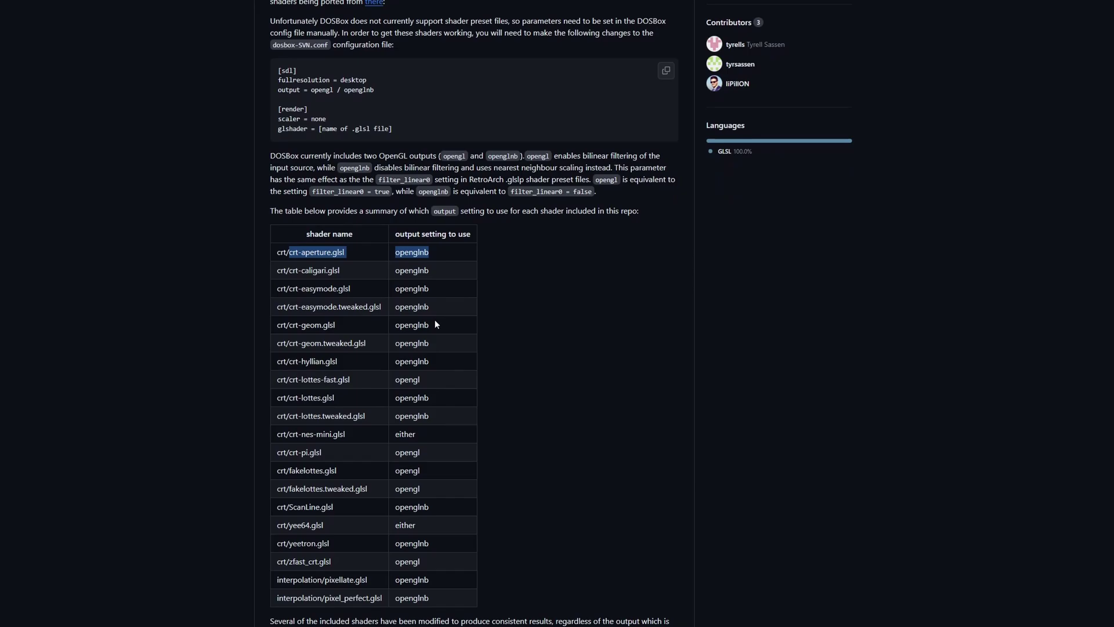
click(519, 301)
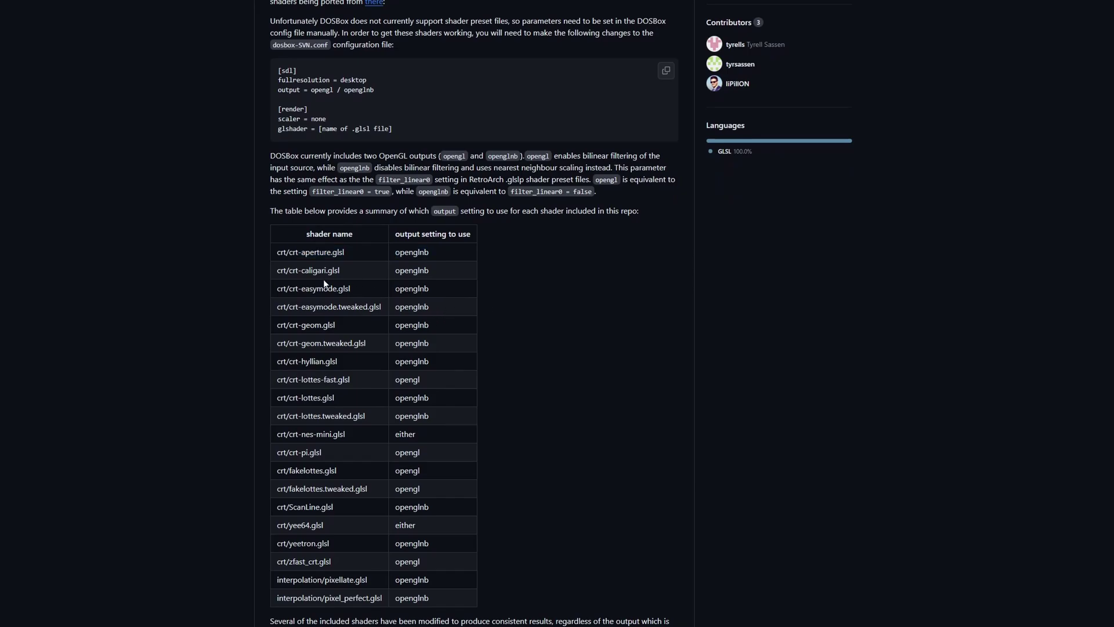
drag(296, 270, 341, 274)
click(337, 271)
drag(298, 253, 350, 256)
scroll(362, 269, down, 2)
scroll(318, 459, down, 1)
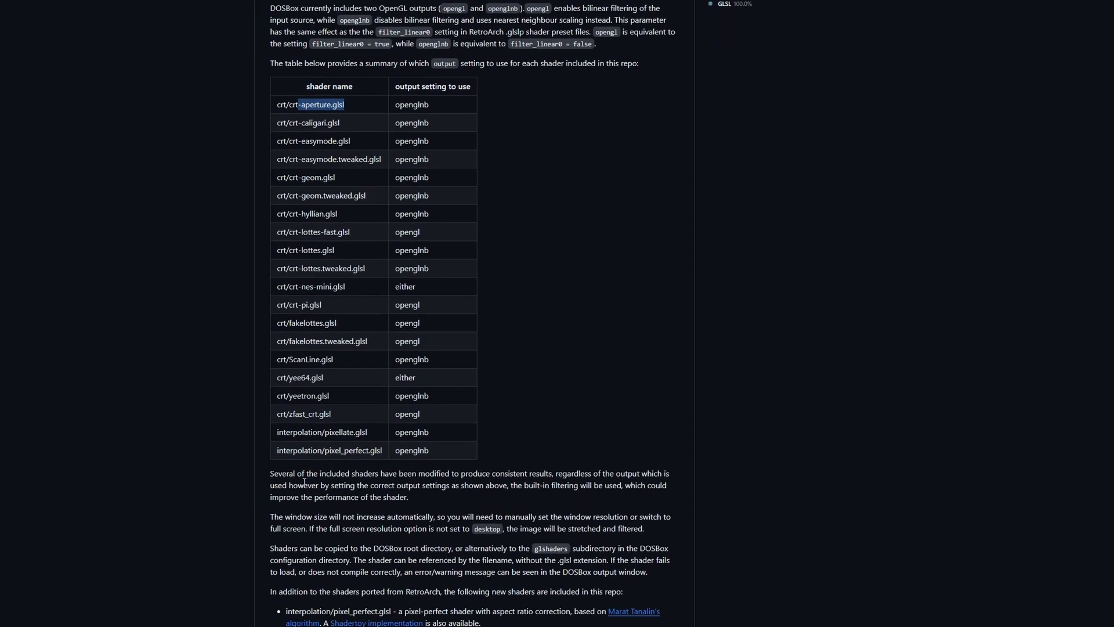
Step: Read the README's shader recommendations by game resolution and locate crt/fakelottes.glsl in the shader table
scroll(339, 458, down, 3)
scroll(452, 386, down, 2)
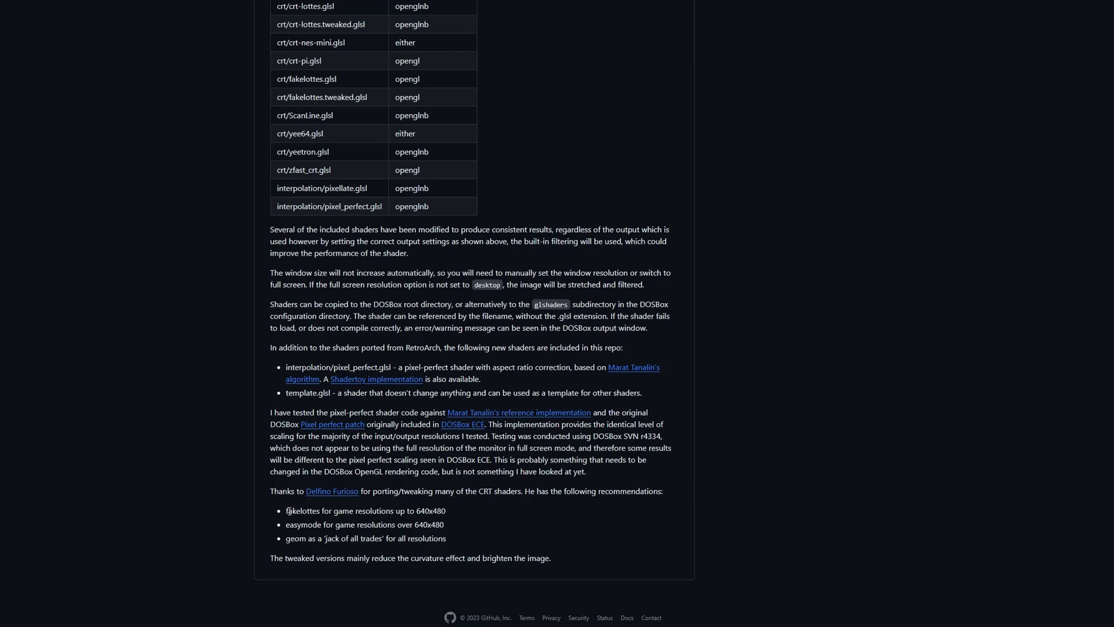
drag(421, 513, 430, 513)
click(438, 513)
scroll(362, 376, up, 4)
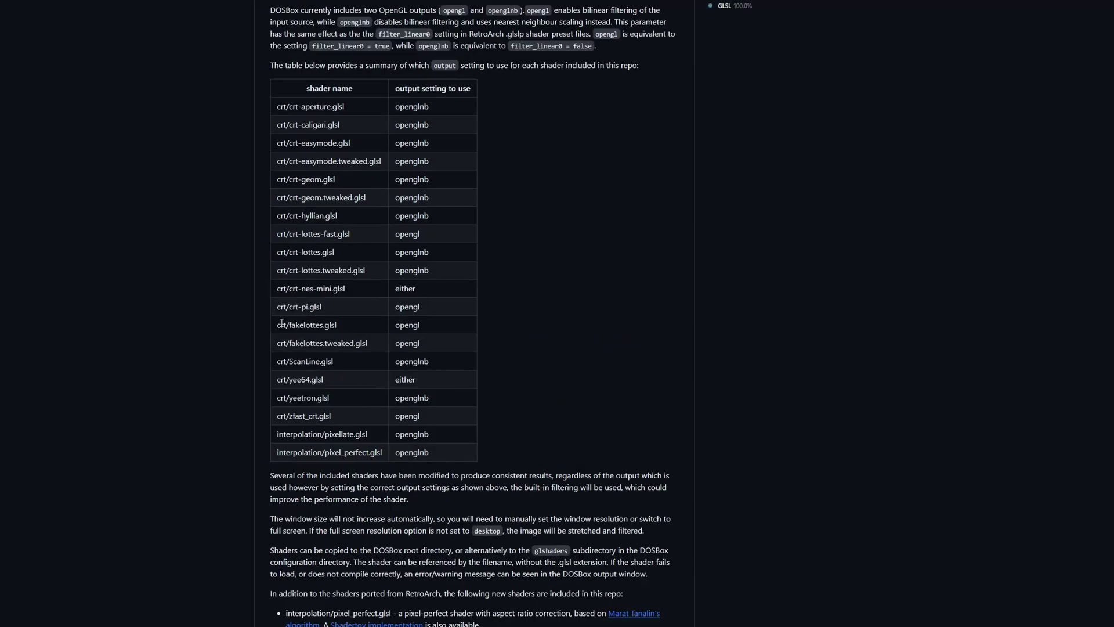
drag(286, 325, 329, 325)
click(328, 324)
drag(285, 325, 340, 325)
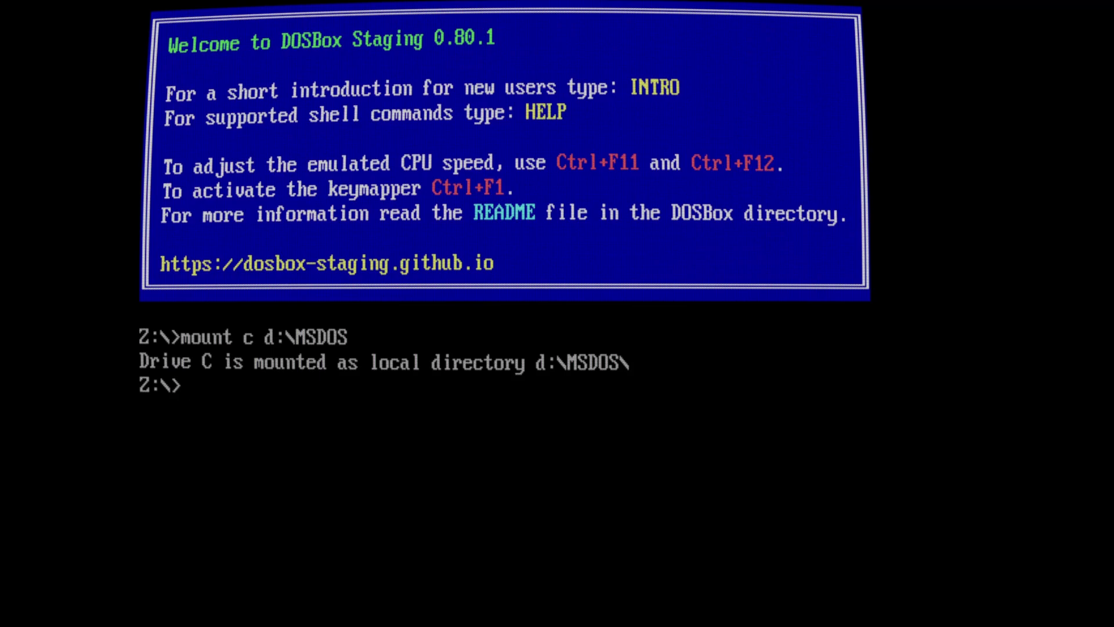
Step: Switch to DOSBox Staging, change to drive C and list its directory
text(c:)
key(Return)
text(dir)
key(Return)
Step: List the root directory of drive C in wide format with dir/w
text(dir.w)
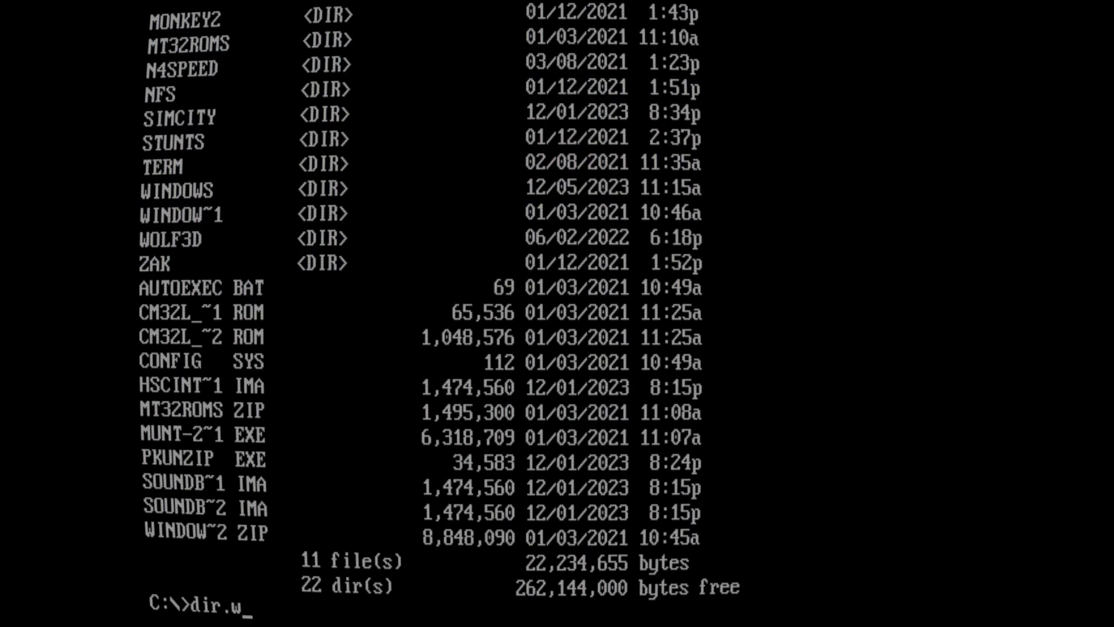
key(Return)
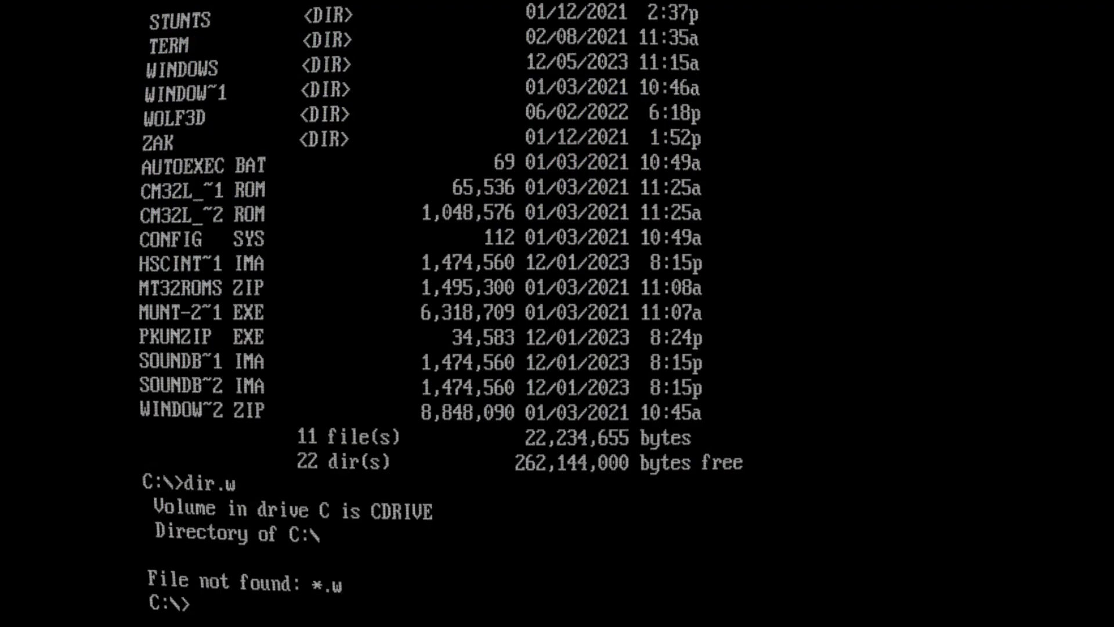
text(dir/w)
key(Return)
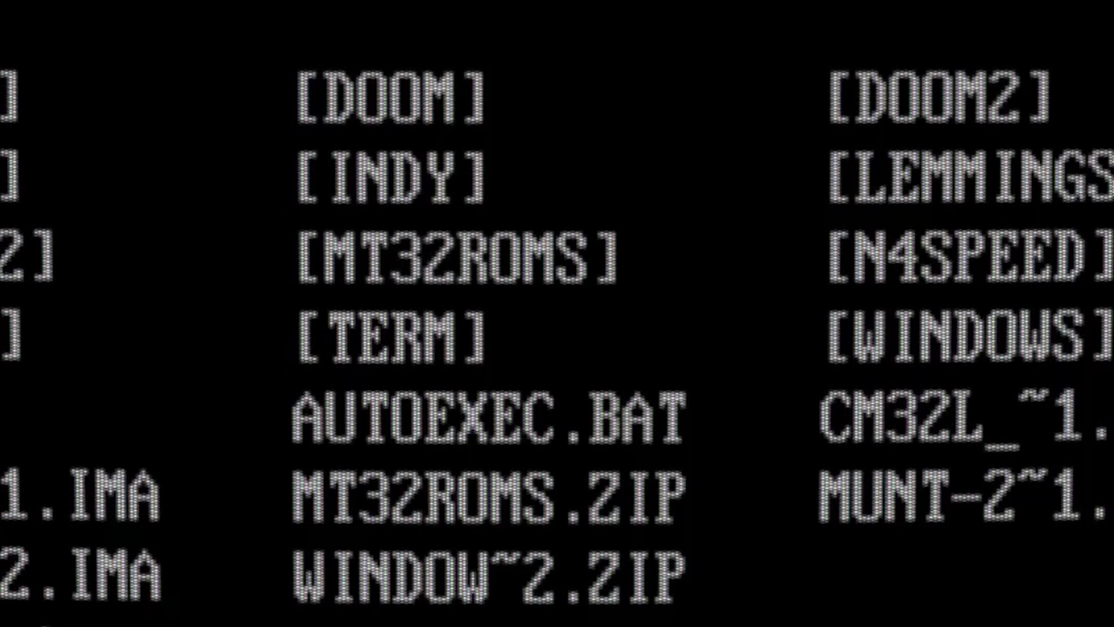
Step: Change to the monkey2 directory and launch the game with the command monkey2 a
text(cd kn)
key(BackSpace)
key(BackSpace)
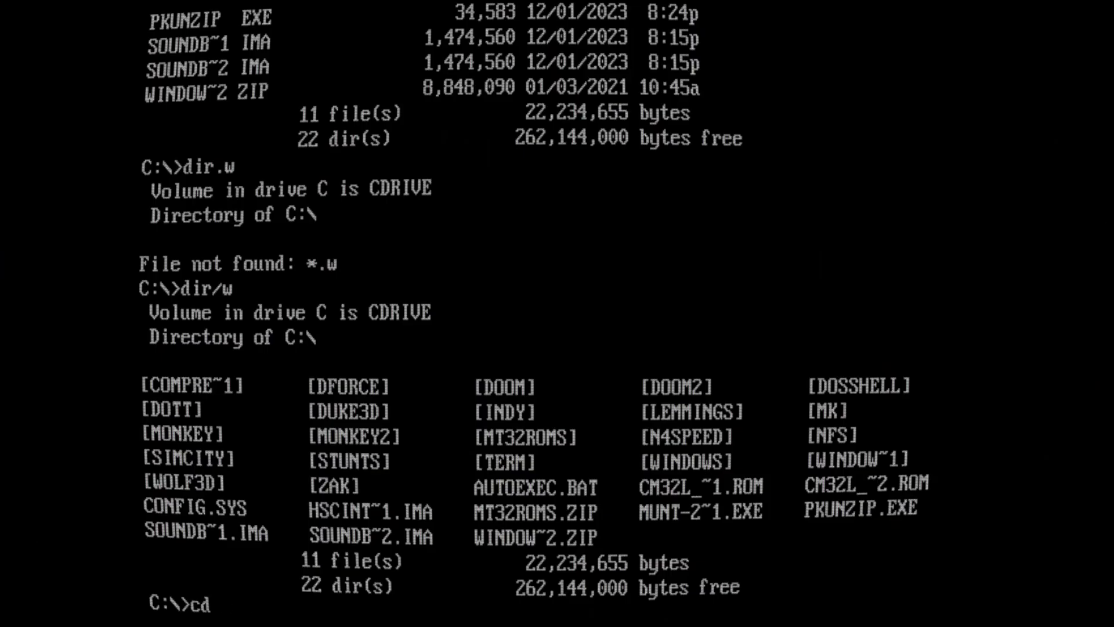
text(monkey2)
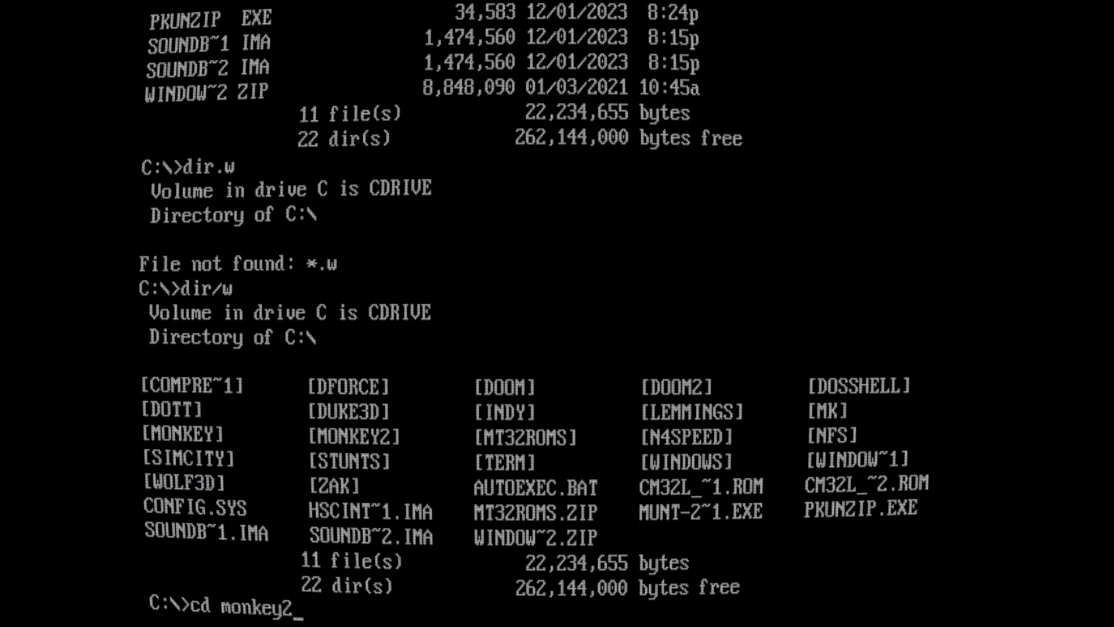
key(Return)
text(monkey2)
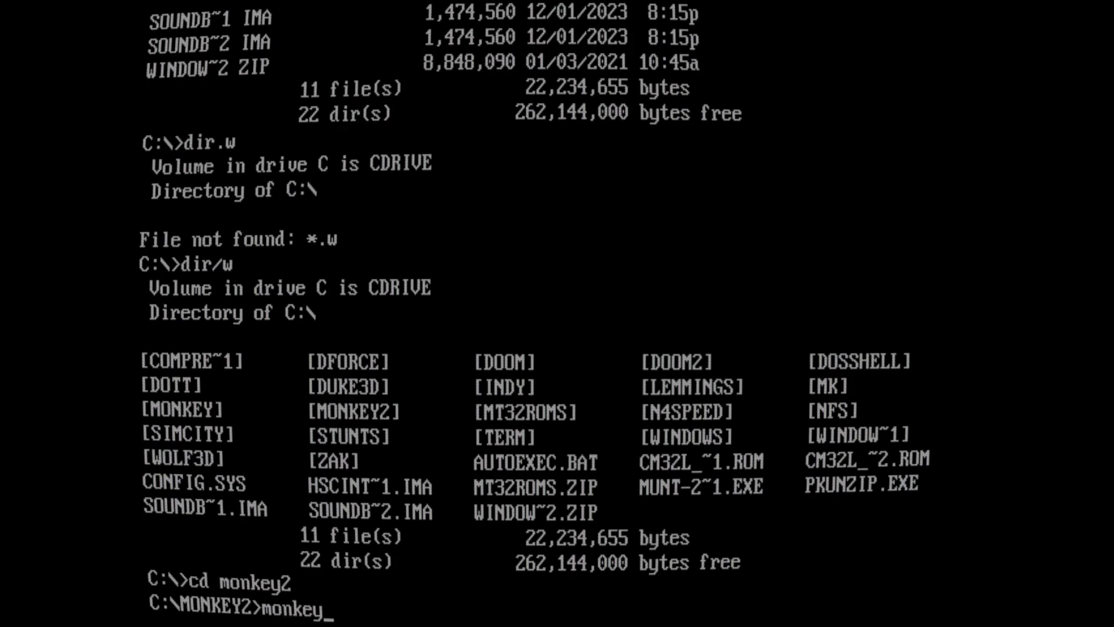
text( a)
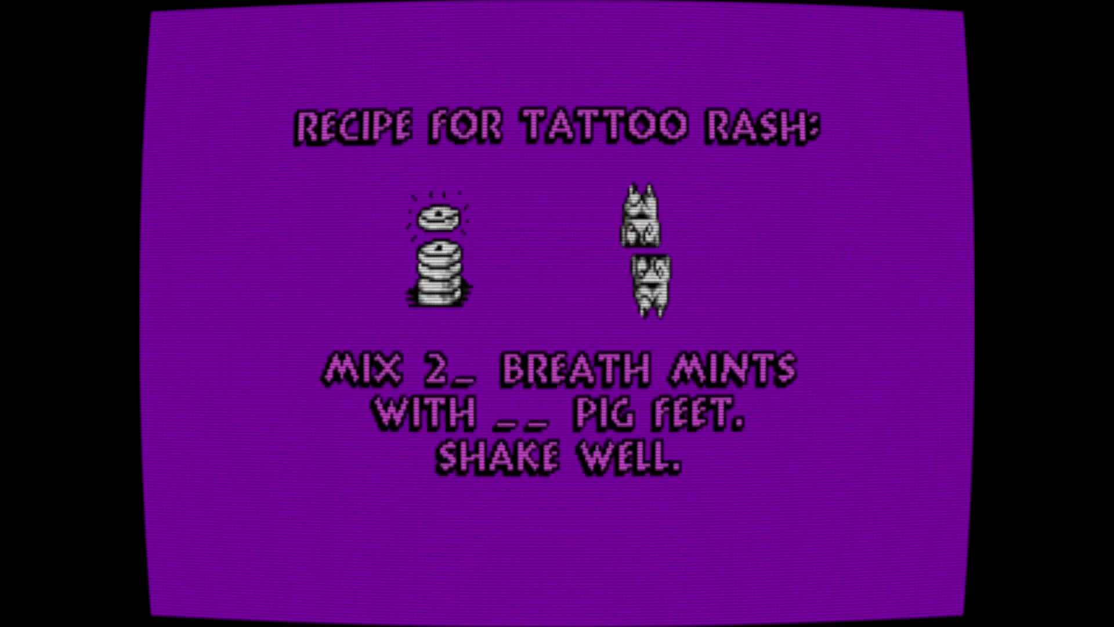
Step: Complete the tattoo rash recipe with 22 breath mints and 33 pig feet, and choose the full Monkey Island 2 mode
text(2)
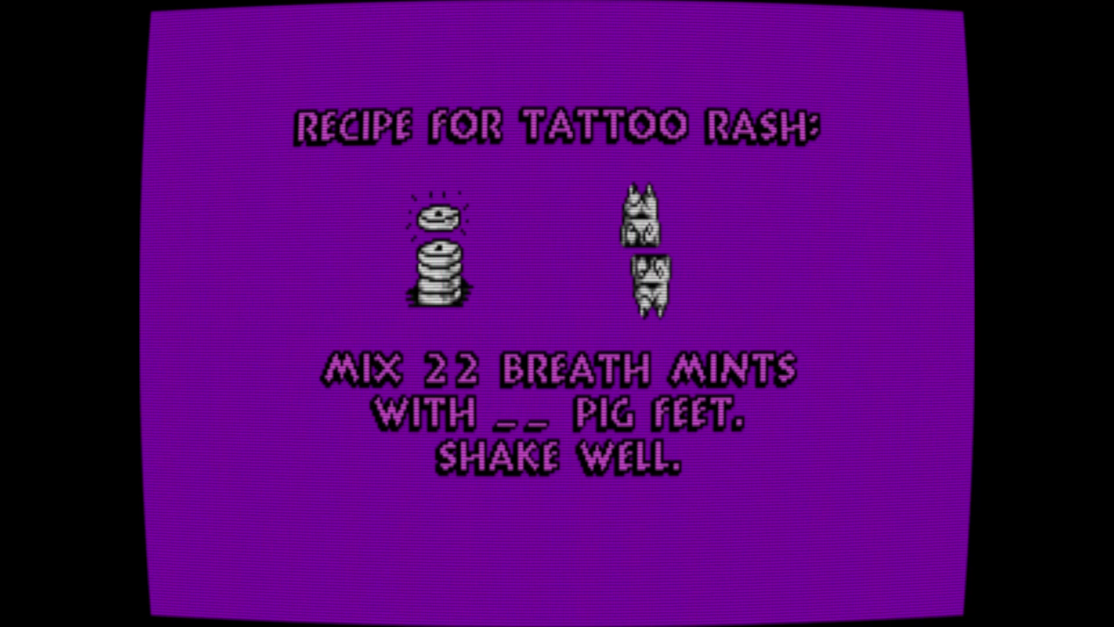
text(3)
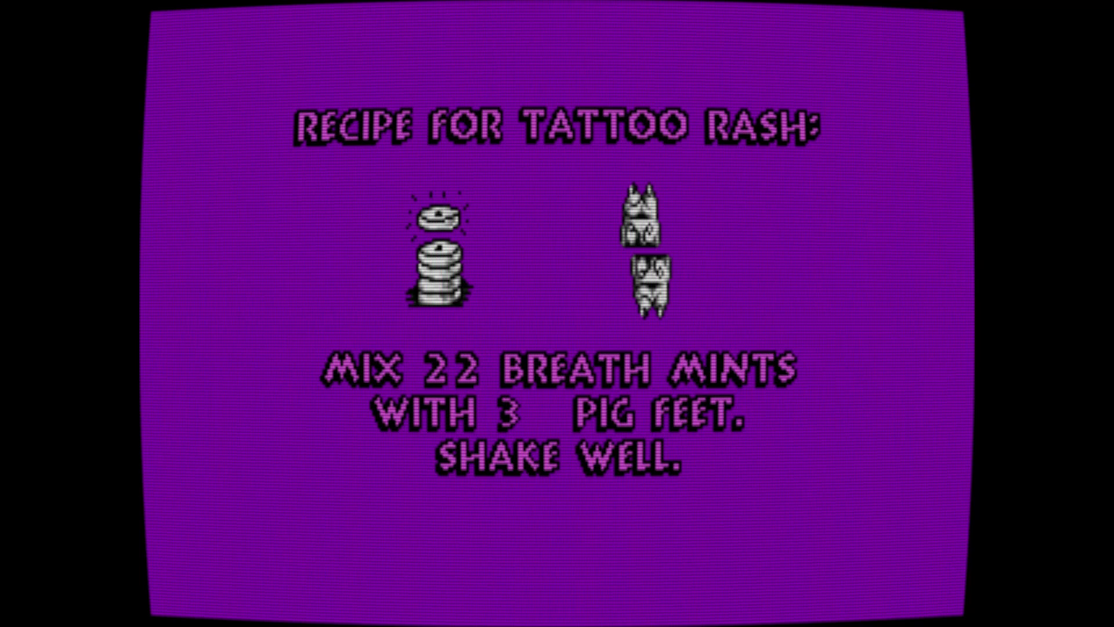
text(3)
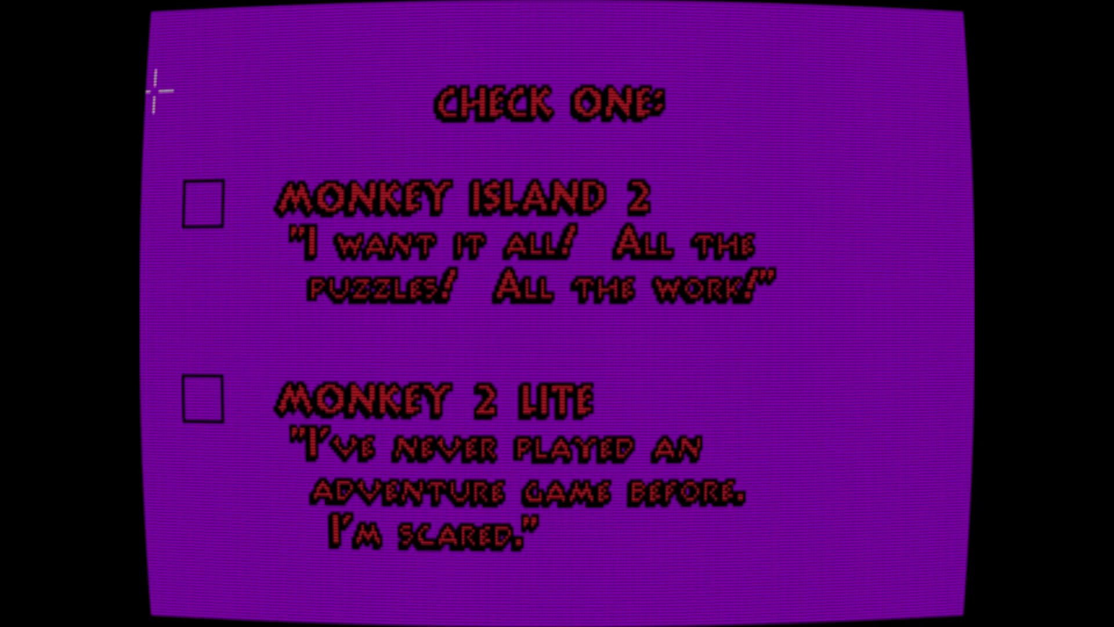
click(201, 208)
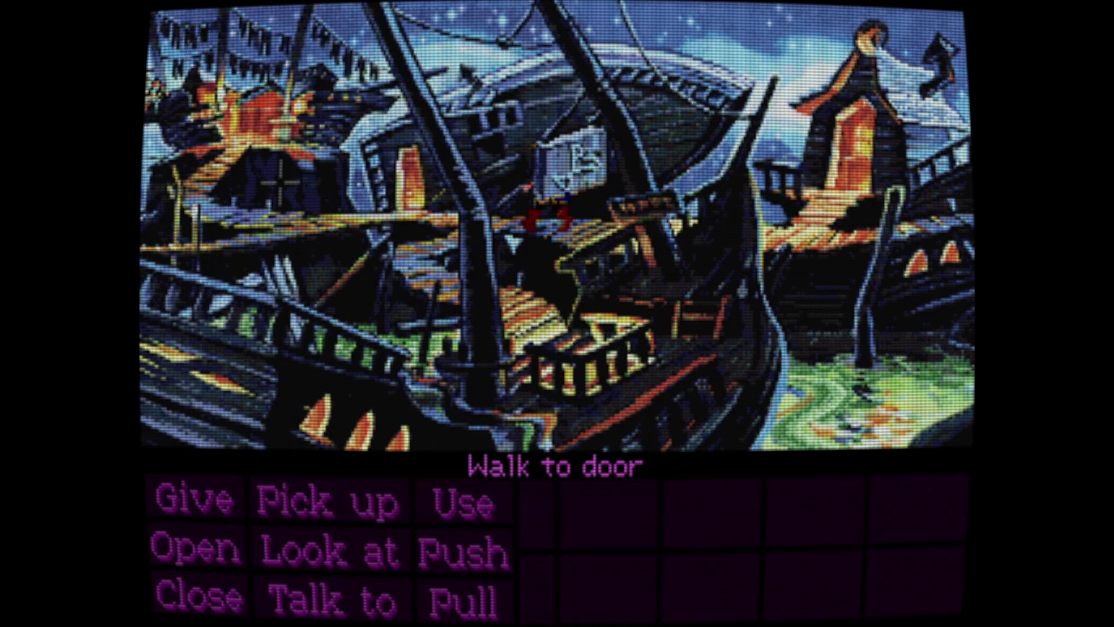
Step: Walk the character along the boardwalk to the dark door below the lit ship
click(278, 179)
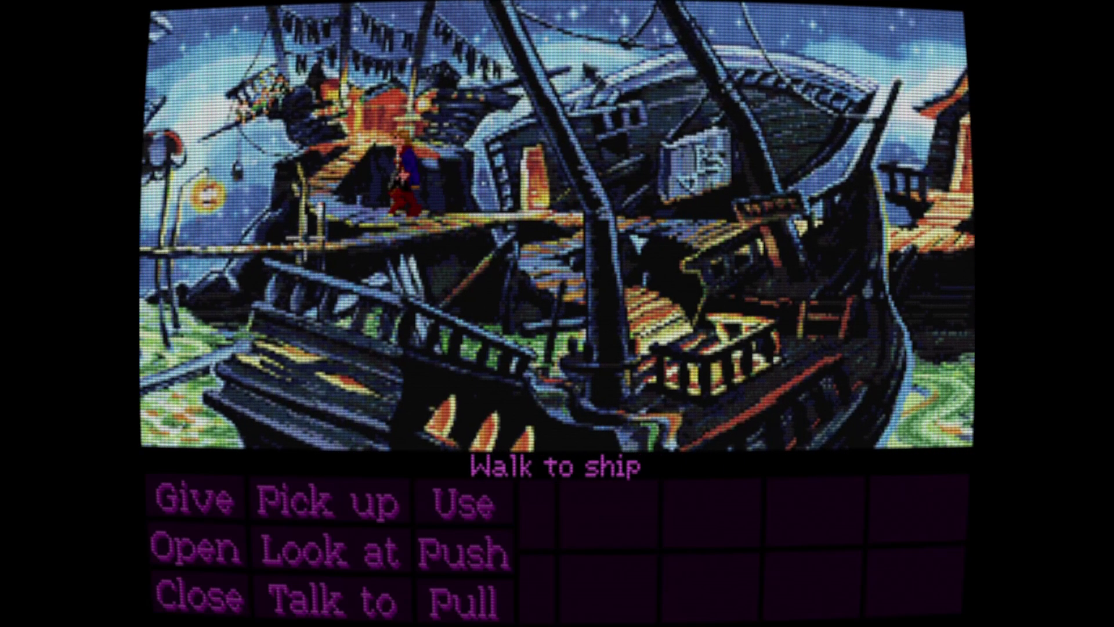